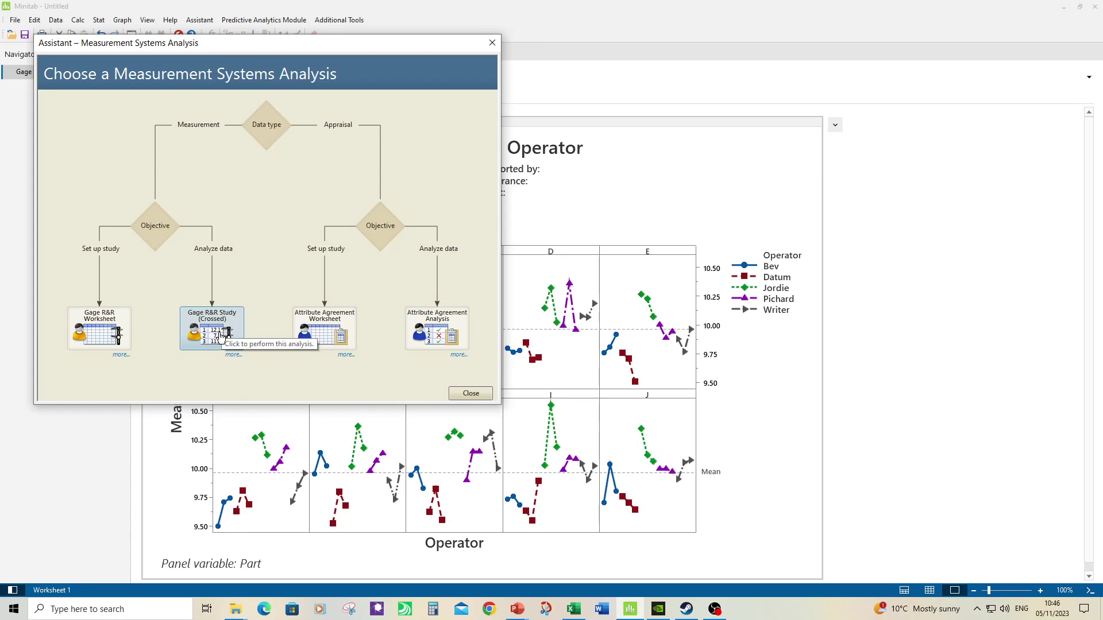
- Start a Gage R&R Study (Crossed) with Operator as operators, Part as parts and Measurement as measurements
click(219, 336)
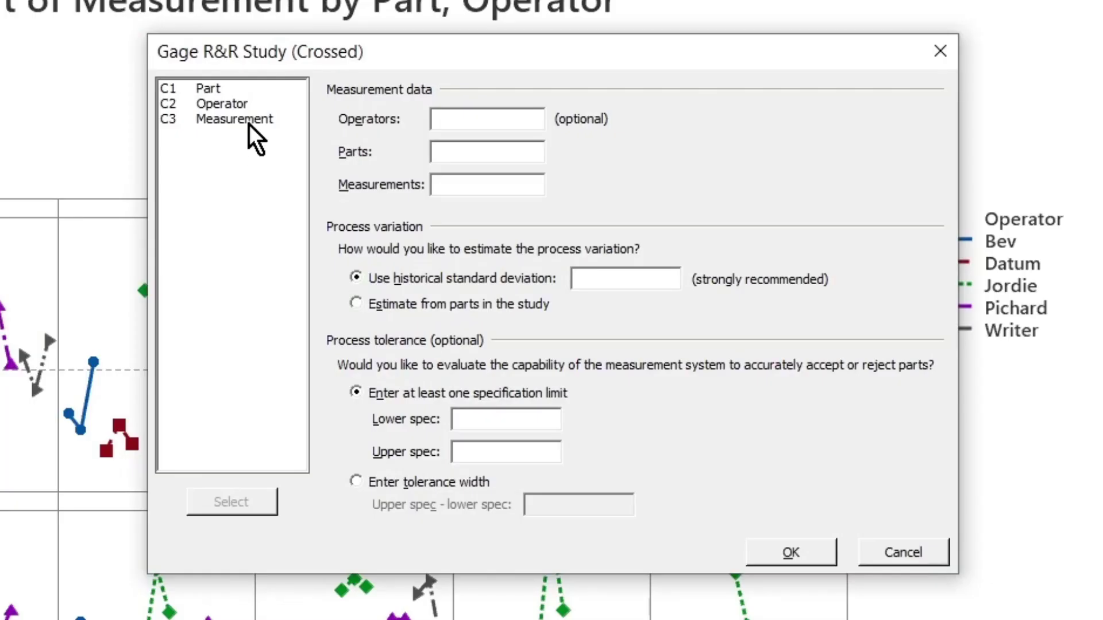
double_click(250, 108)
double_click(189, 88)
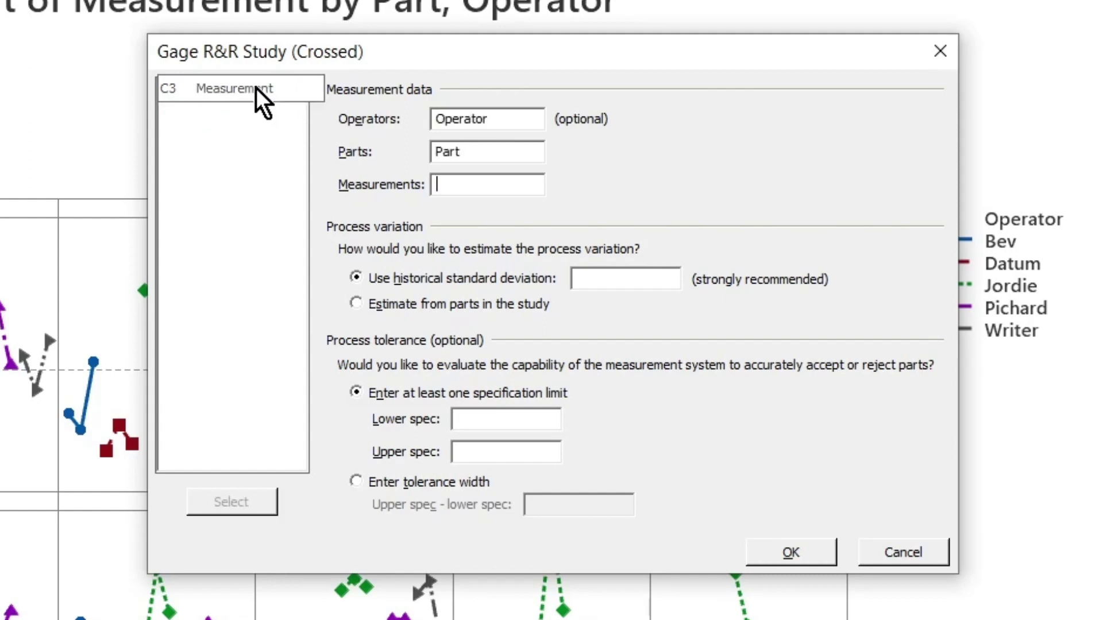
double_click(256, 90)
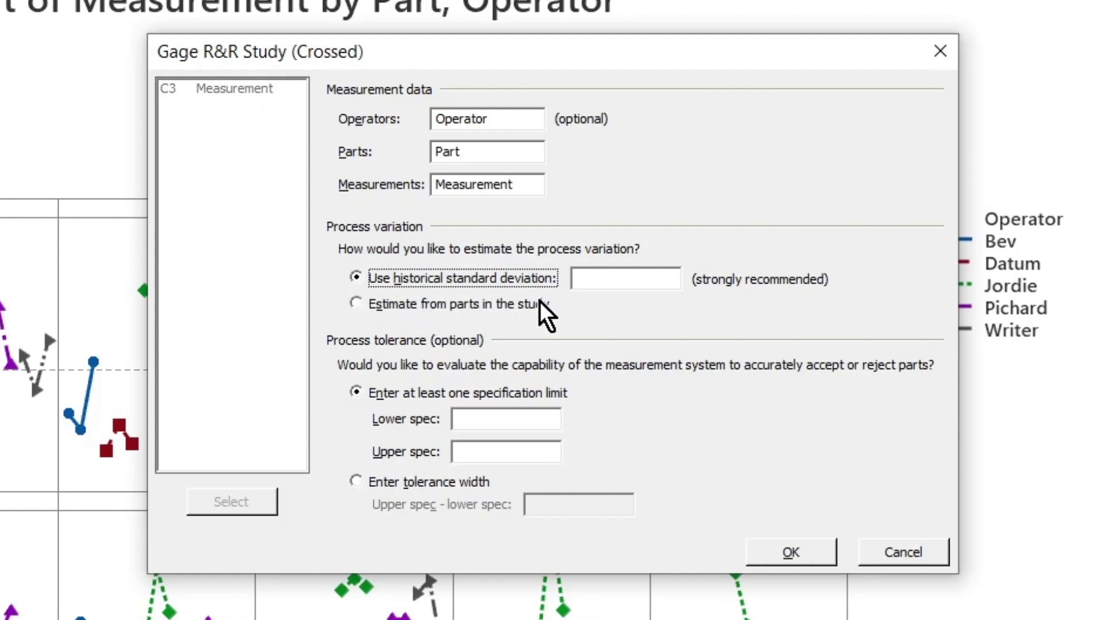
- Set the historical standard deviation for process variation to 0.83 and run the study
click(599, 280)
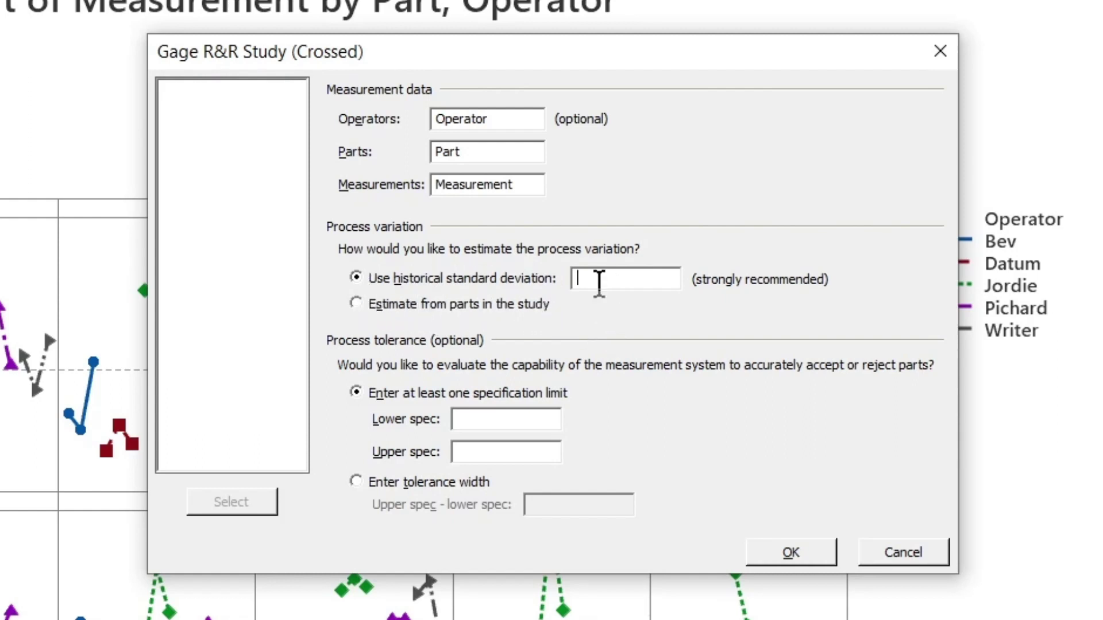
text(0.83)
click(793, 556)
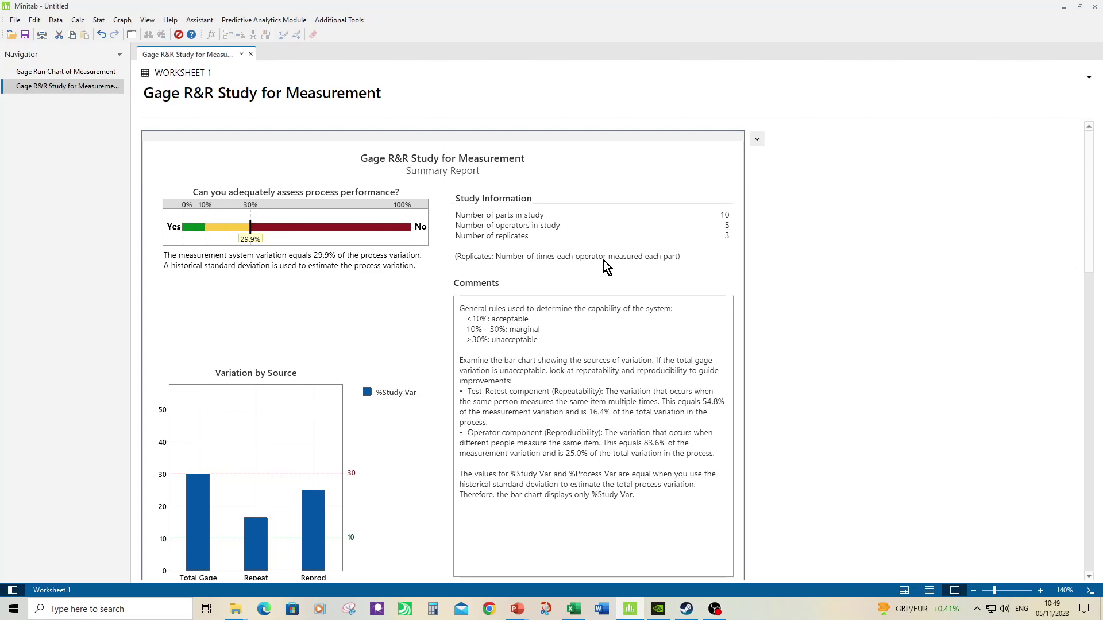
- Examine the summary report's process performance scale, comments and Variation by Source bars for total gage, repeatability and reproducibility
scroll(610, 260, down, 3)
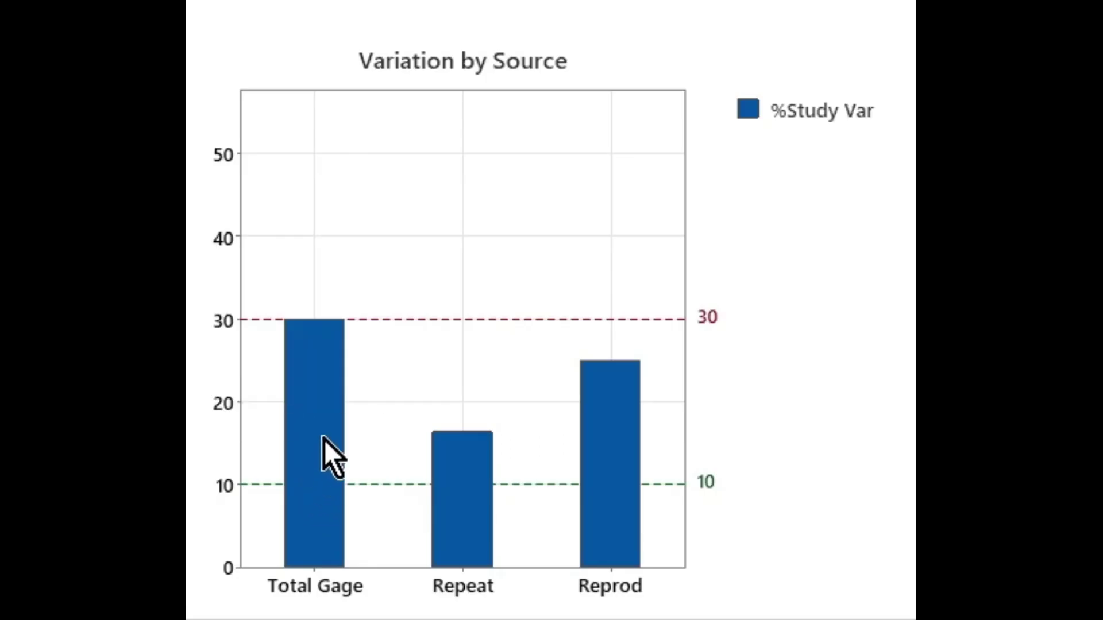
mouse_move(321, 453)
mouse_move(464, 516)
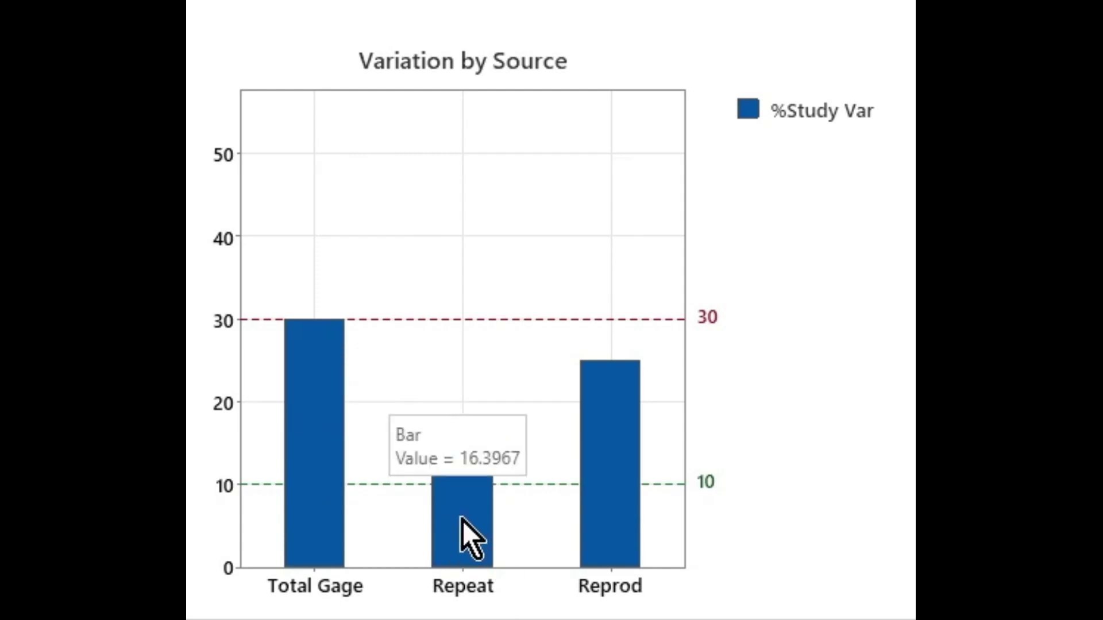
mouse_move(598, 517)
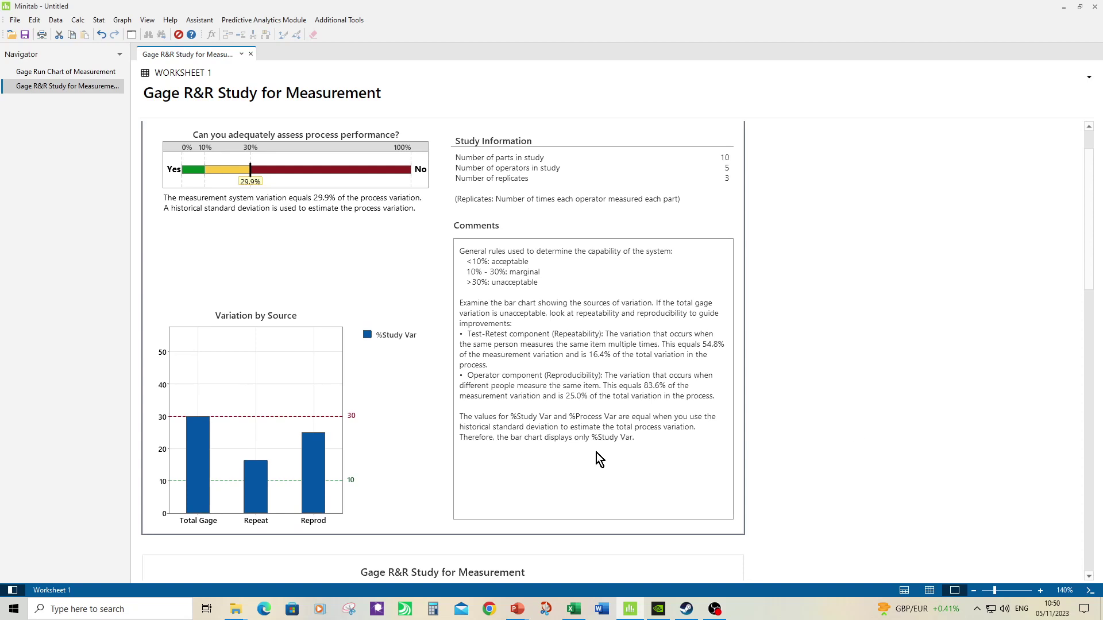
scroll(295, 310, up, 2)
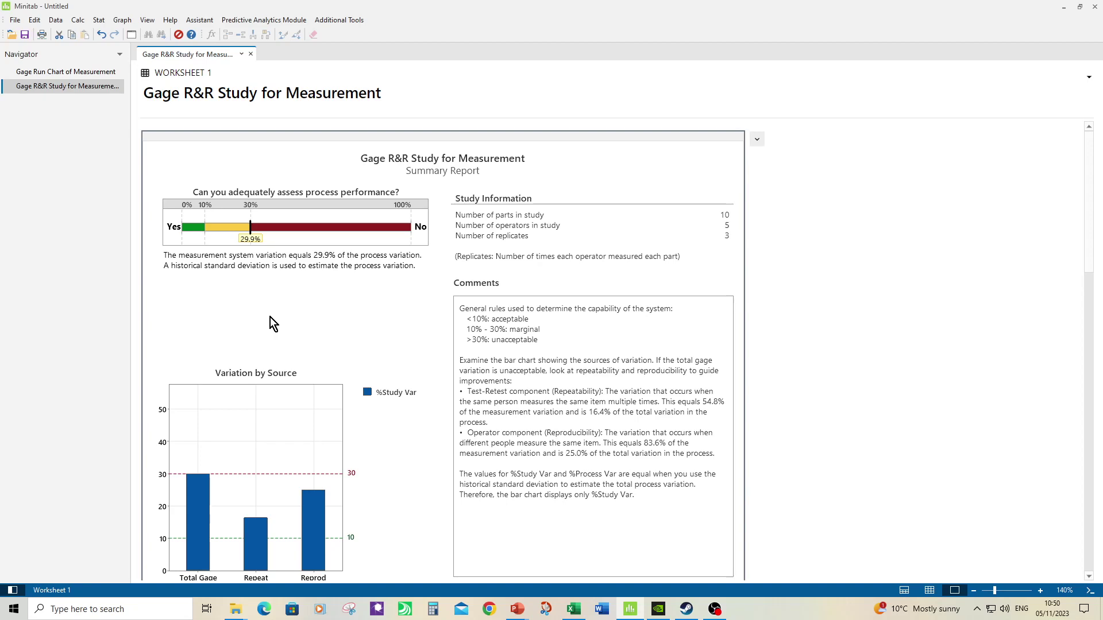
- Examine the variation report's operator main effects, operator by part interaction, test-retest ranges and study variation table
scroll(270, 318, down, 10)
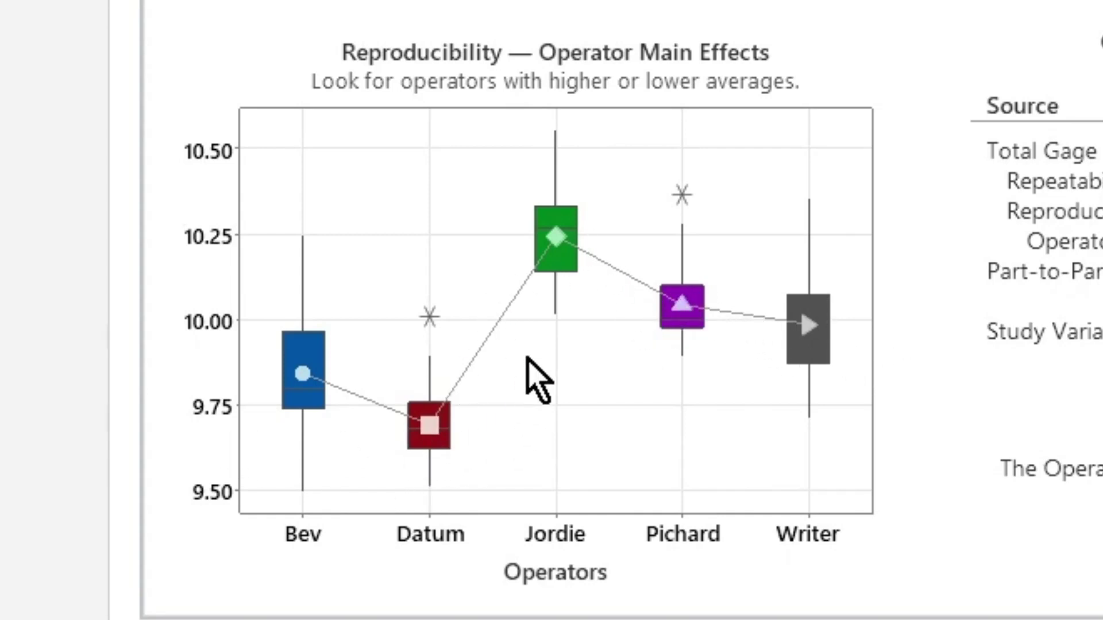
mouse_move(563, 243)
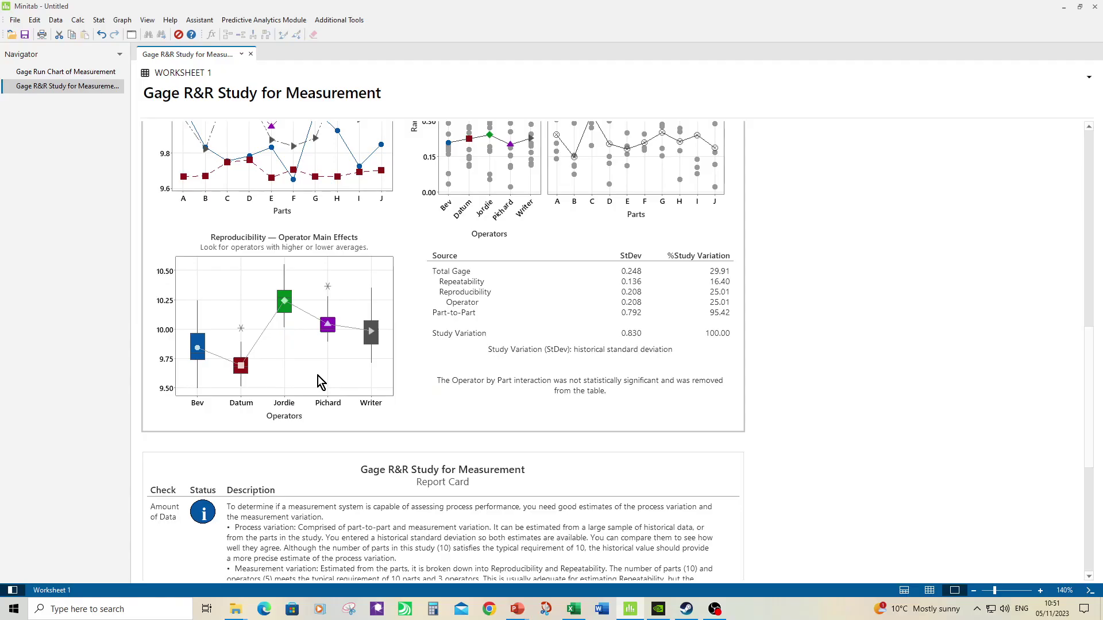
scroll(654, 462, up, 3)
scroll(320, 382, up, 1)
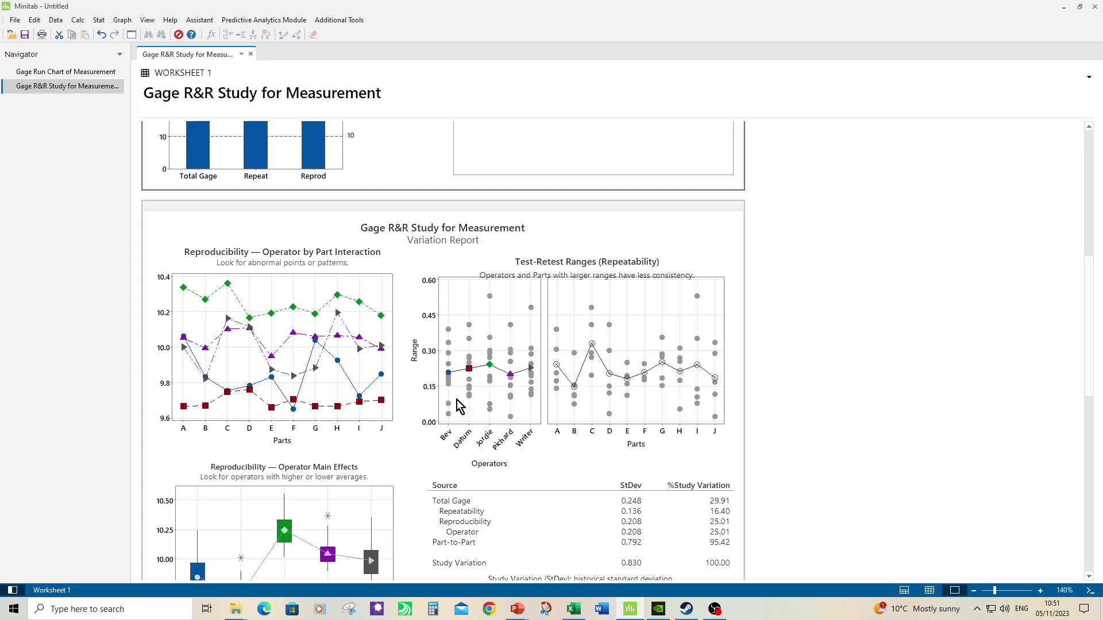
mouse_move(535, 384)
scroll(535, 384, down, 3)
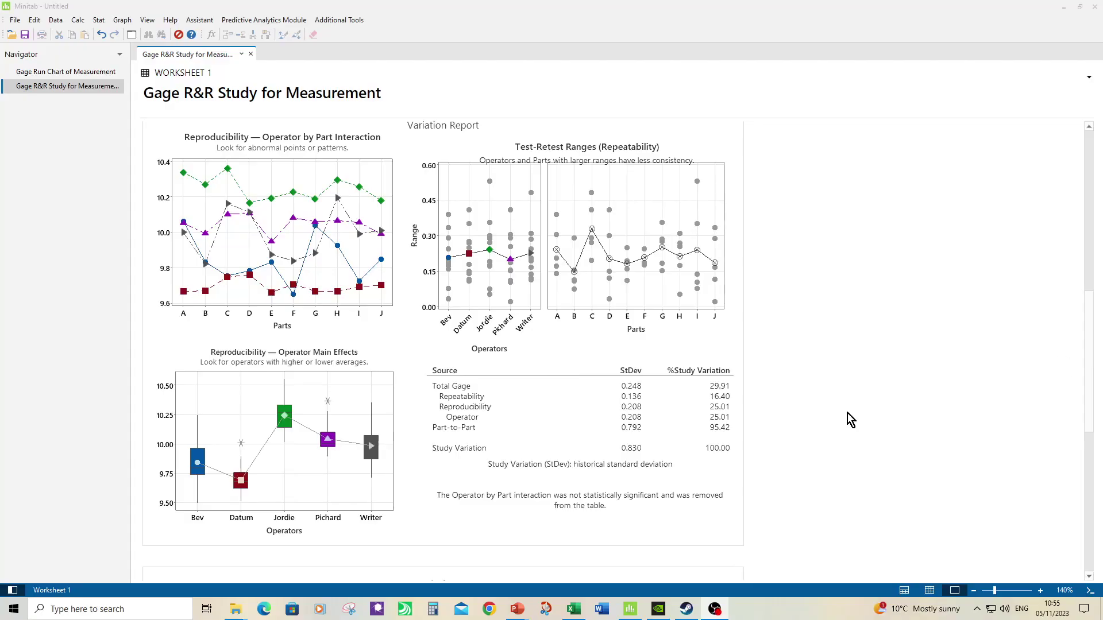
scroll(847, 413, up, 6)
scroll(730, 417, up, 2)
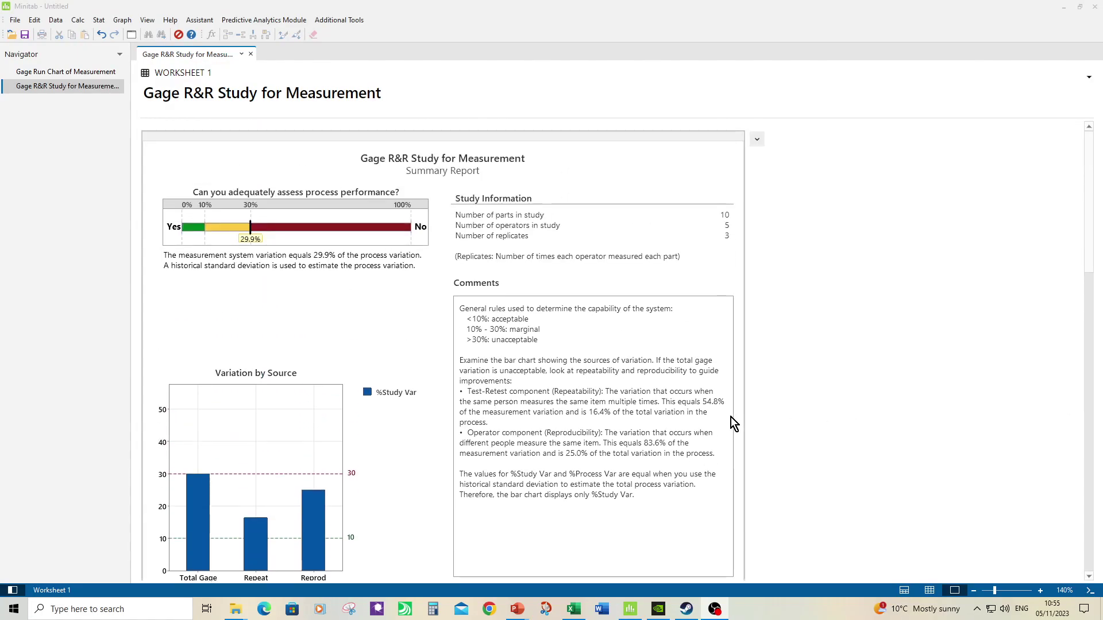
- Review the gage run chart and worksheet data, and create a Graphical Summary of the Measurement column
click(56, 76)
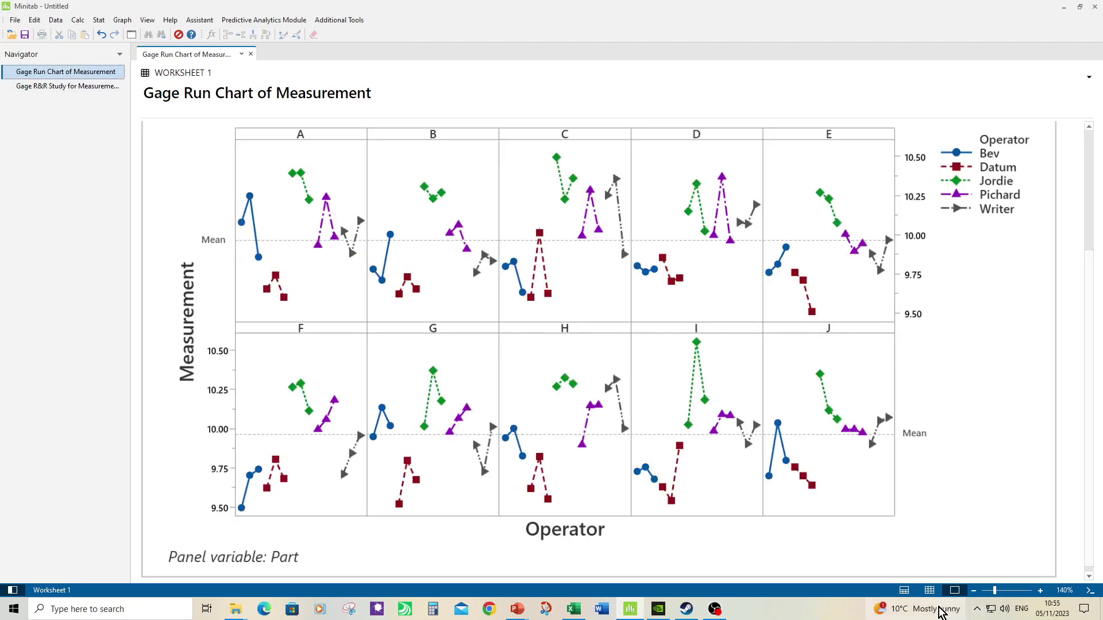
click(930, 592)
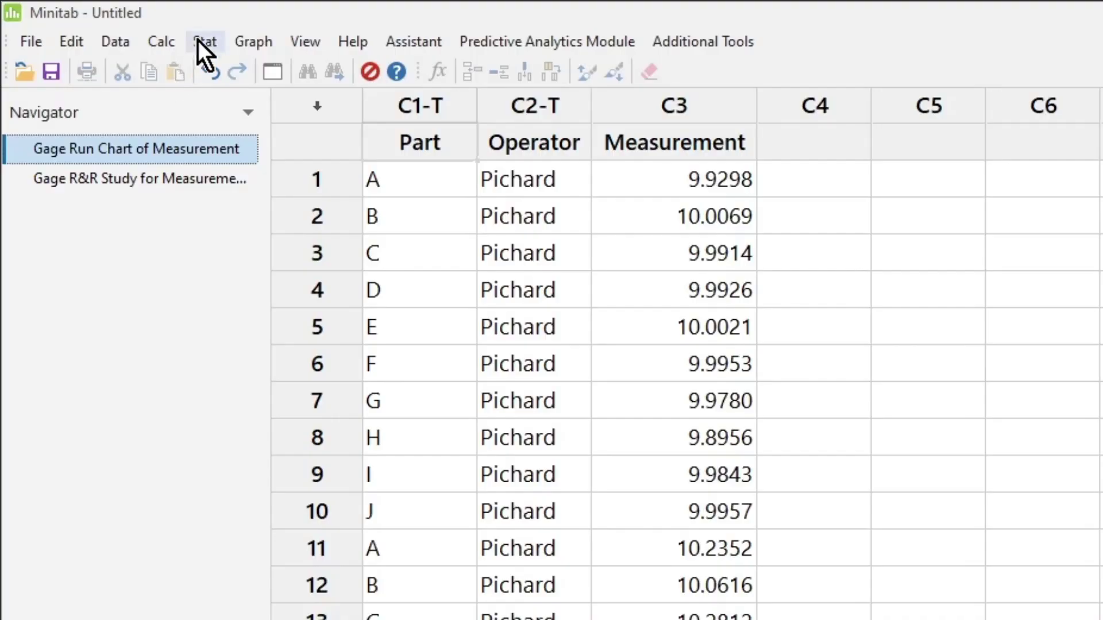
click(99, 19)
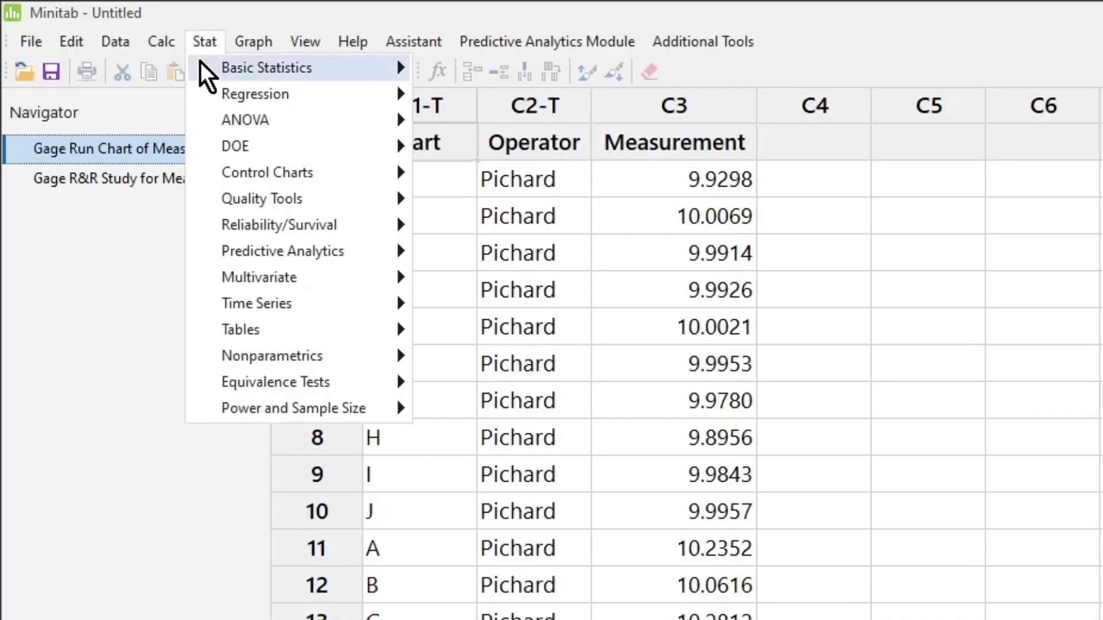
mouse_move(287, 69)
click(540, 126)
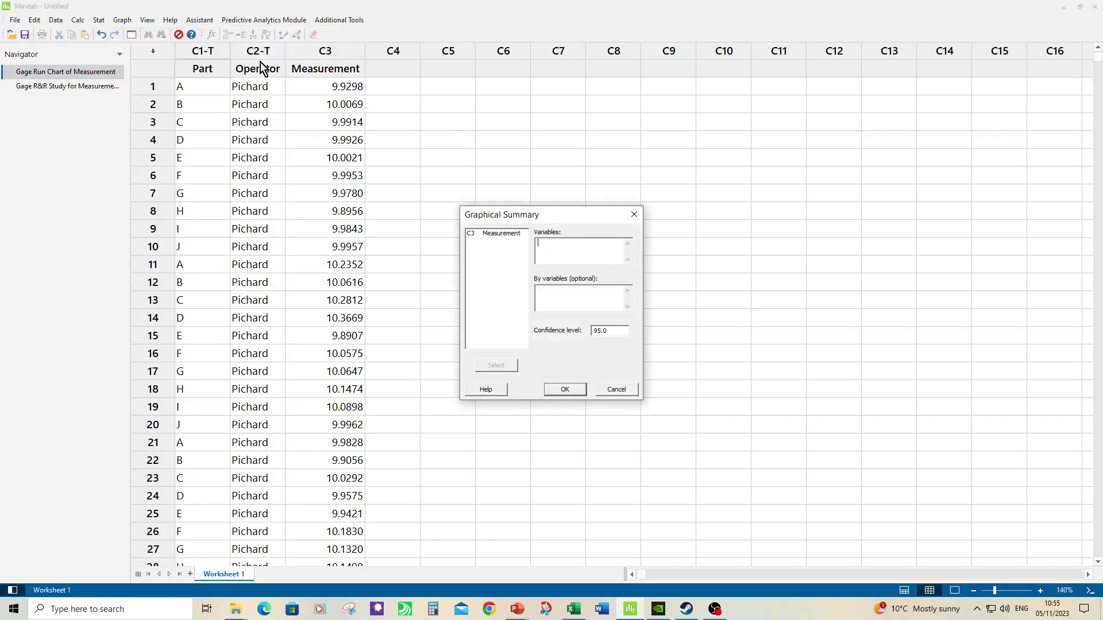
click(501, 233)
click(495, 366)
click(564, 390)
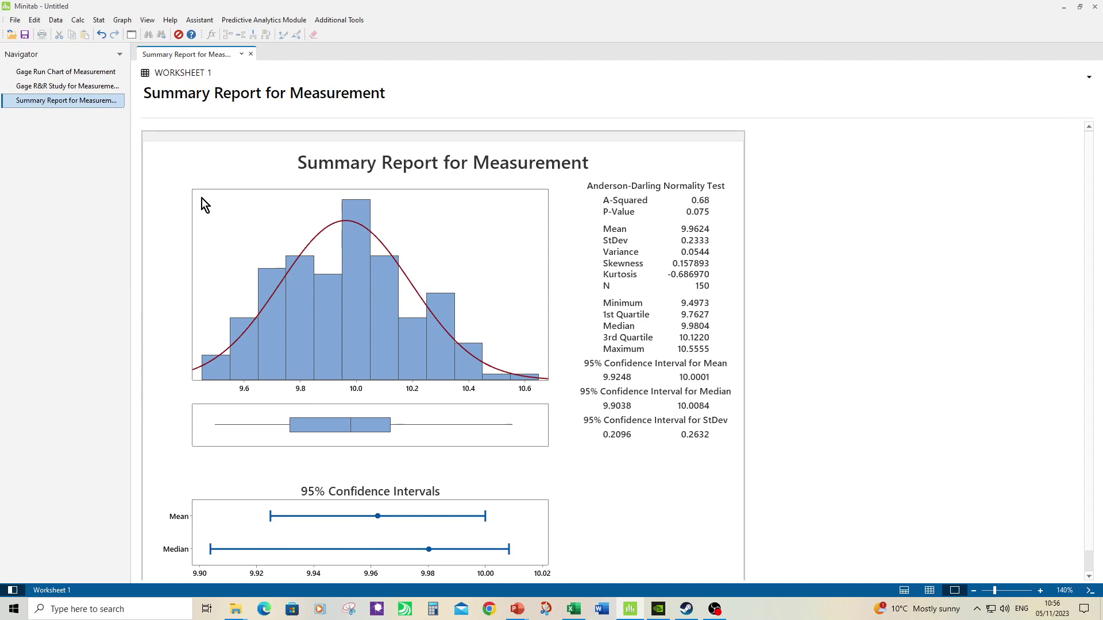
- Rerun the Gage R&R Study (Crossed) on the same columns with process variation estimated from parts in the study
click(195, 22)
key(Escape)
click(199, 19)
click(221, 39)
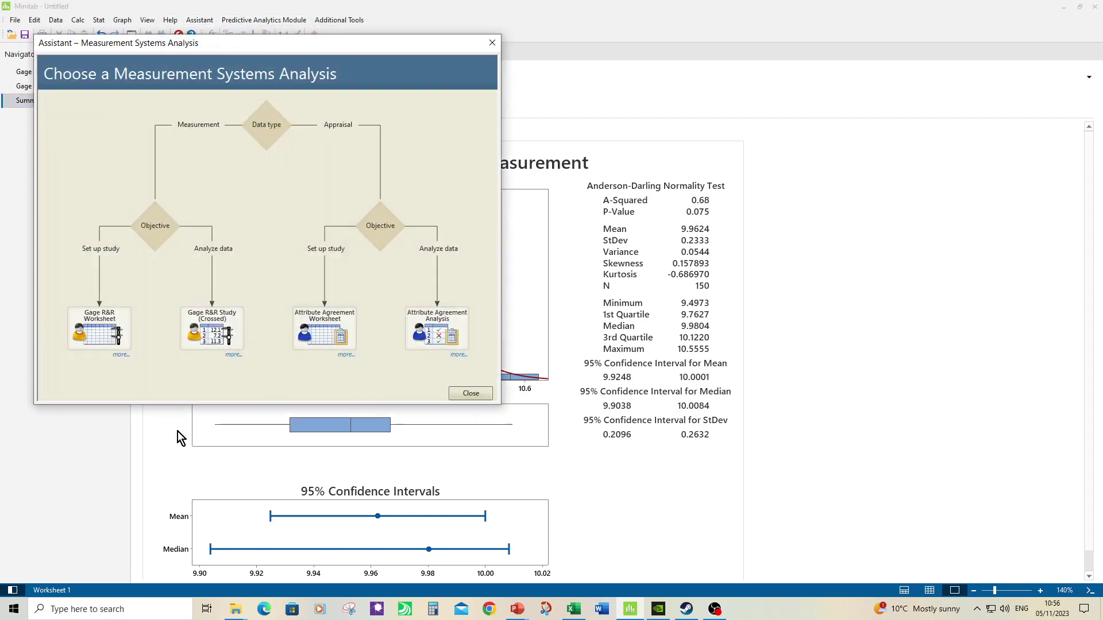
click(219, 341)
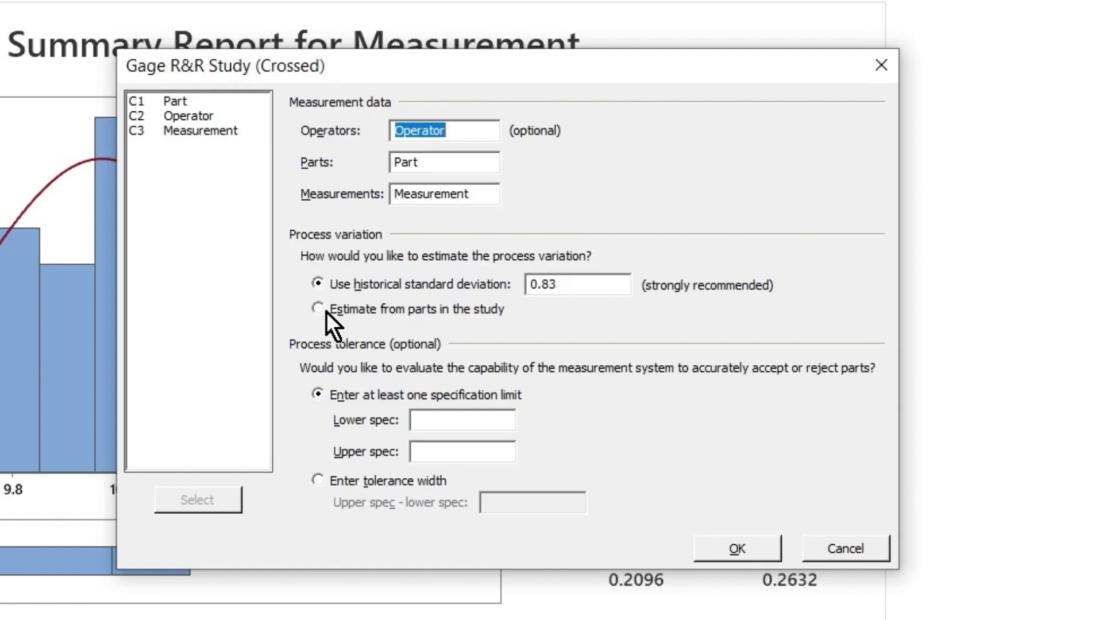
click(326, 311)
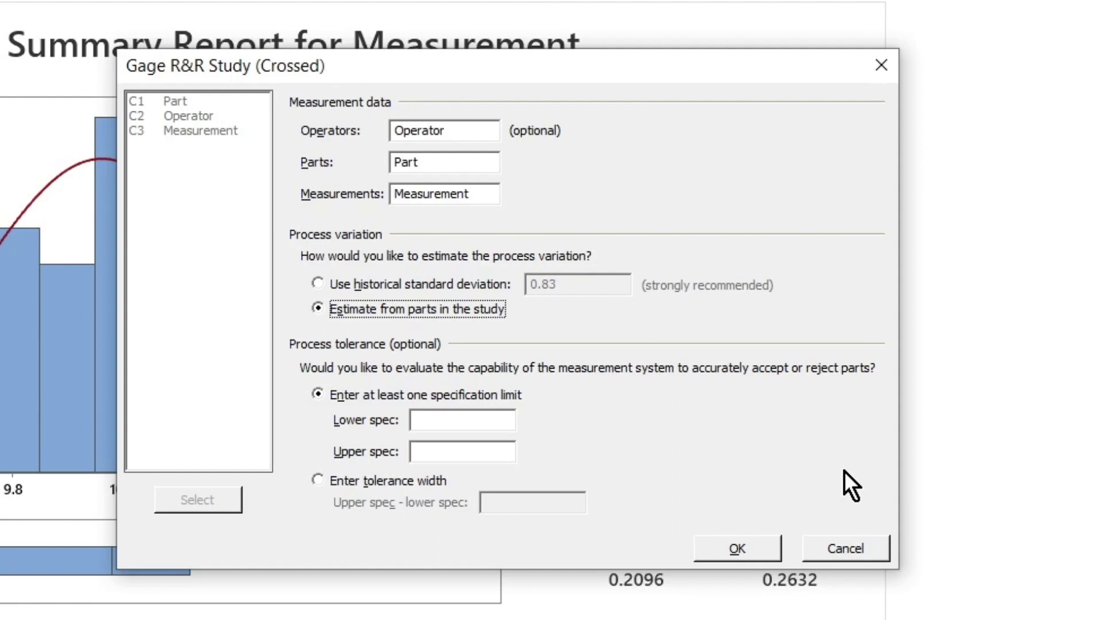
click(754, 547)
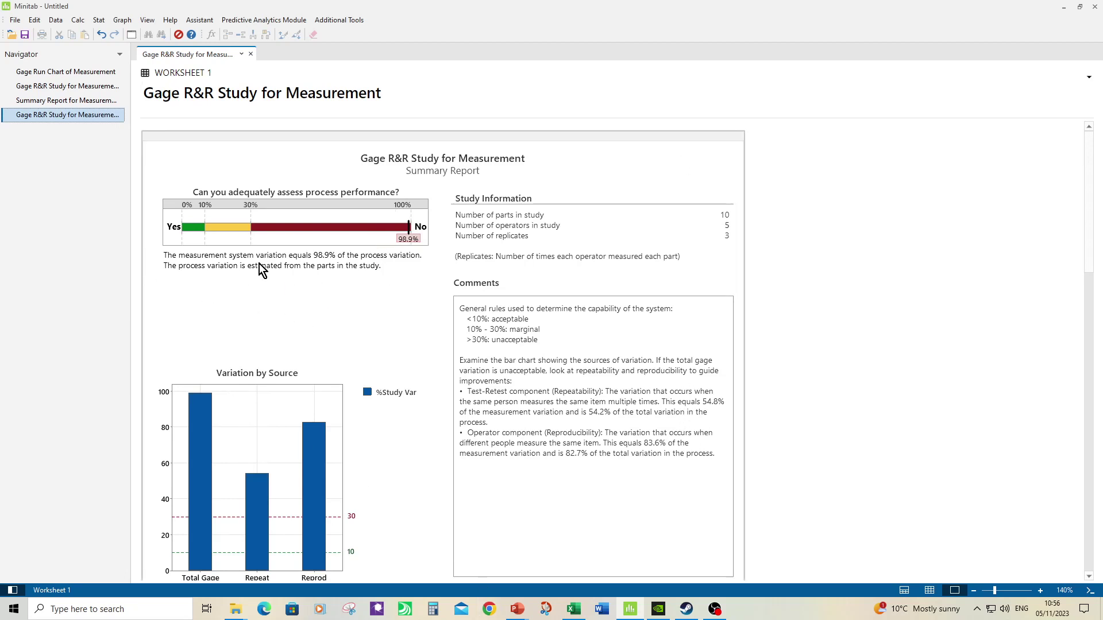
- Examine the new study's measurement system variation, Variation by Source bars and study variation table
mouse_move(409, 264)
scroll(407, 274, down, 2)
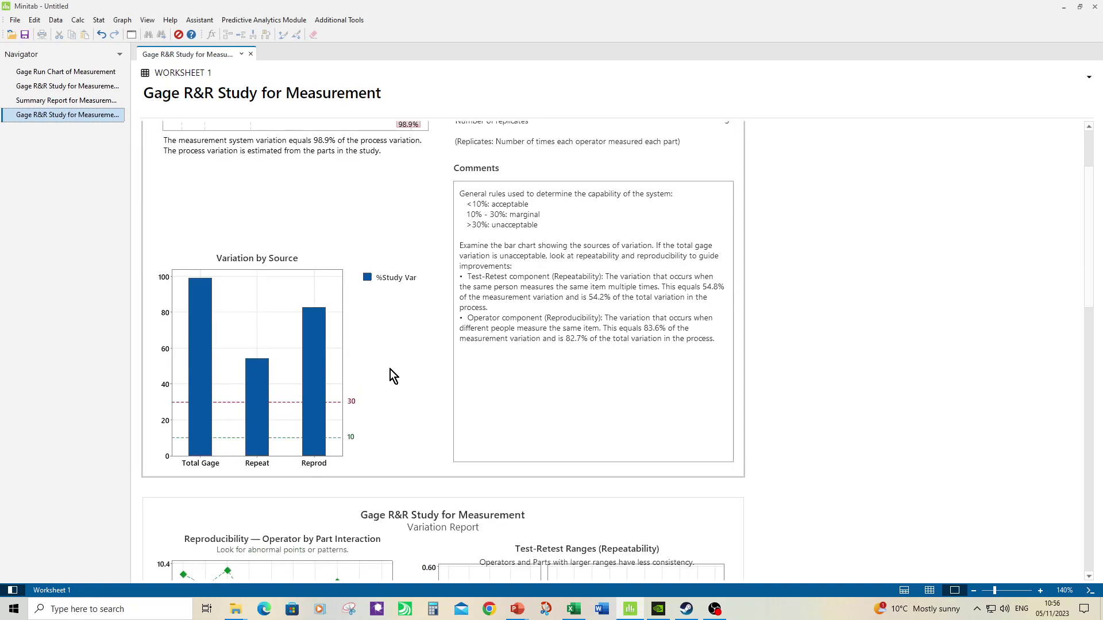
mouse_move(249, 405)
mouse_move(319, 378)
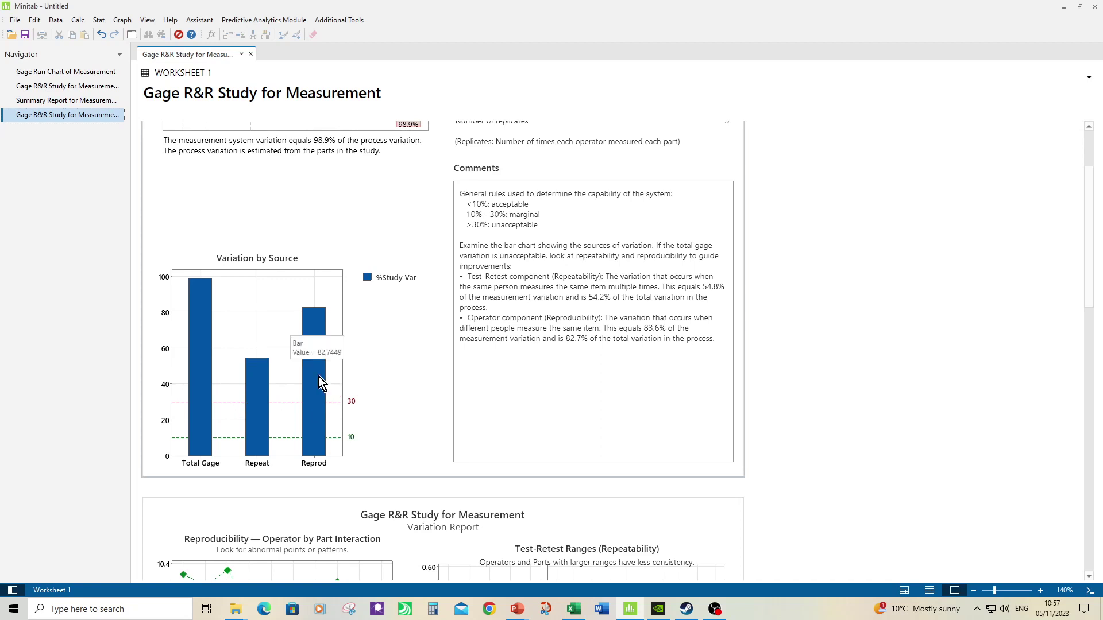
scroll(319, 377, down, 8)
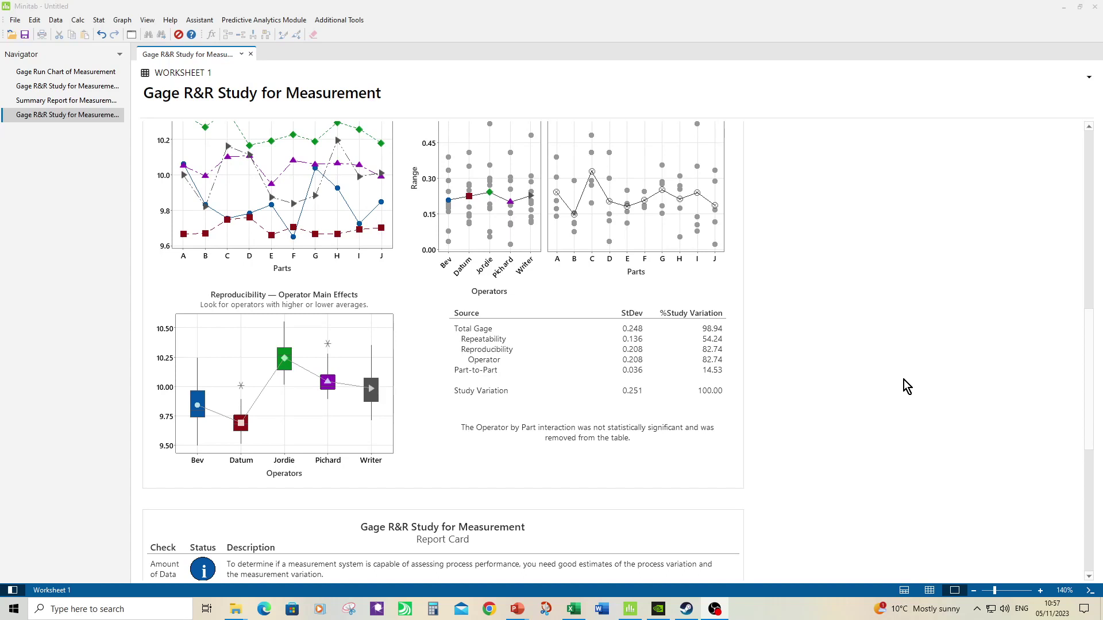